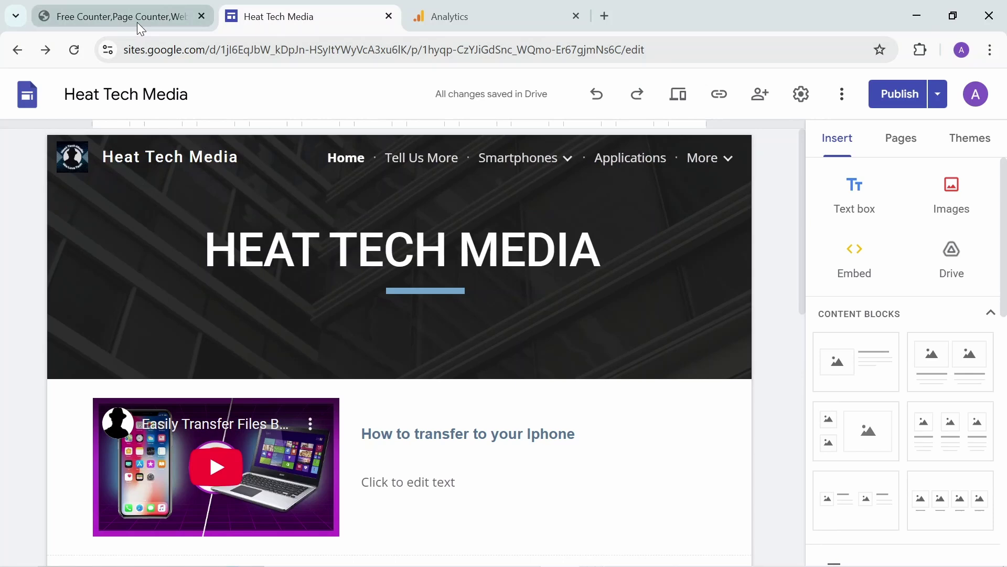
Step: On hitwebcounter.com, keep Starting Count 0, choose 000006 digits, and toggle the counter type
mouse_move(146, 10)
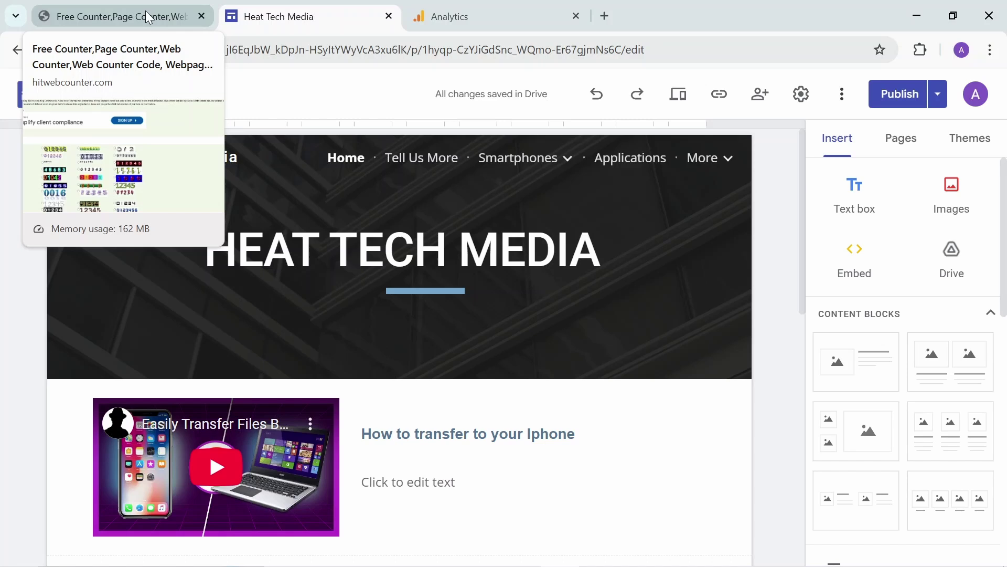
left_click(146, 13)
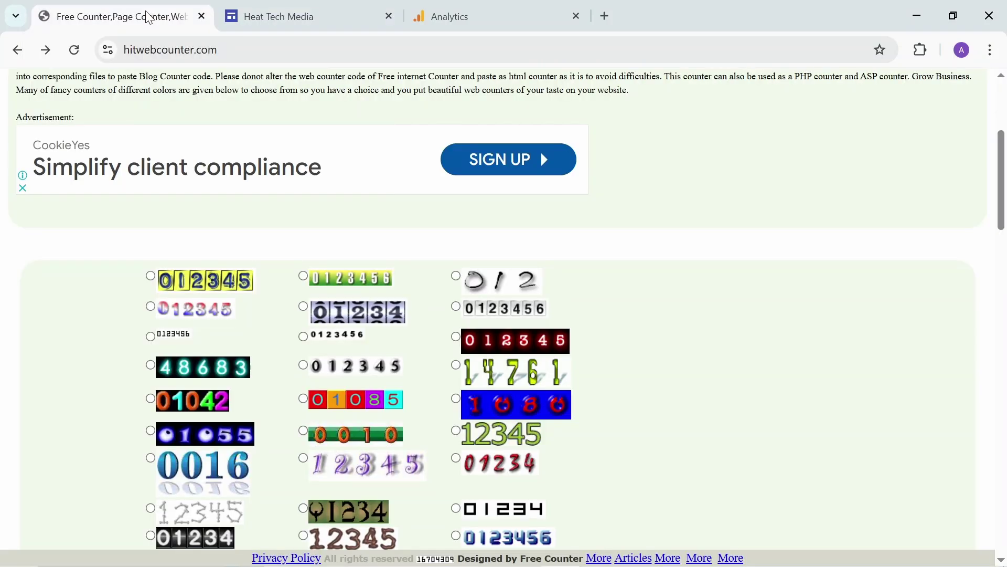
scroll(342, 211, "up", 5)
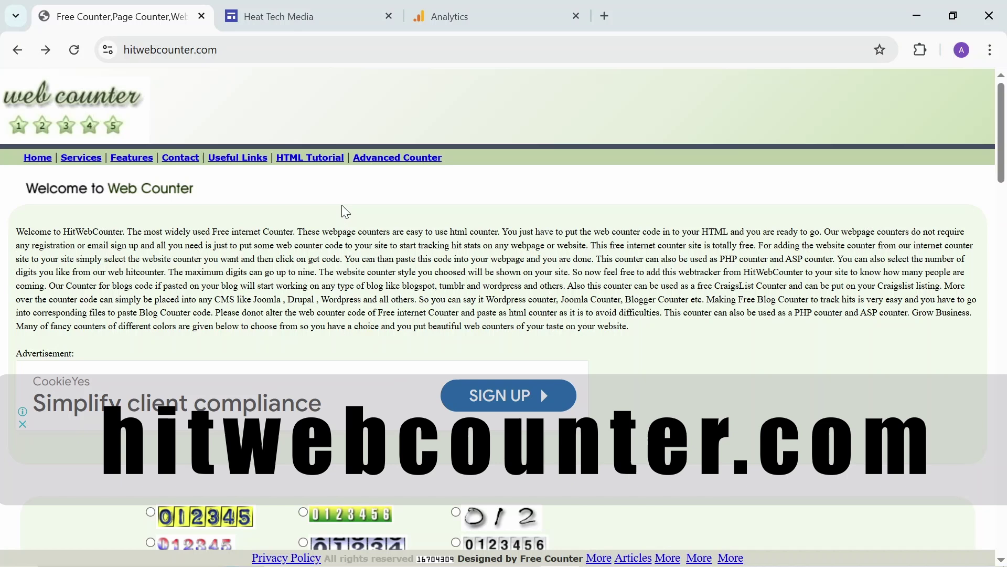
scroll(344, 212, "down", 8)
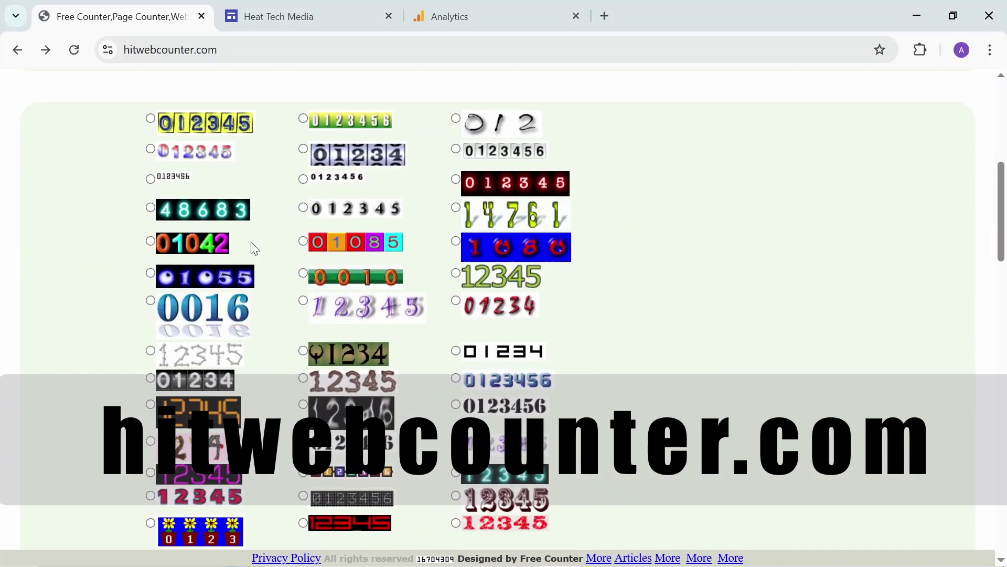
scroll(435, 308, "down", 5)
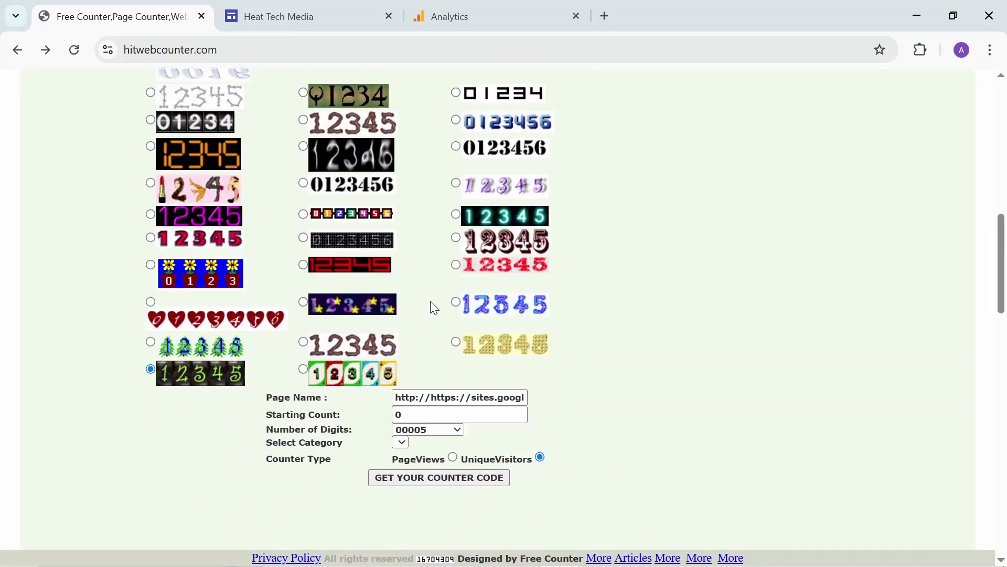
scroll(434, 308, "down", 1)
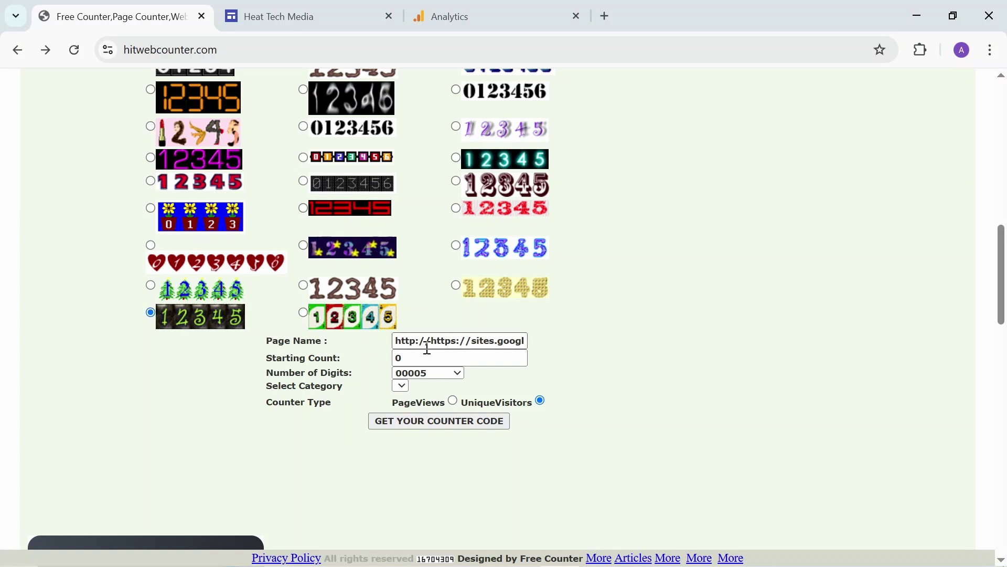
double_click(400, 357)
left_click(414, 372)
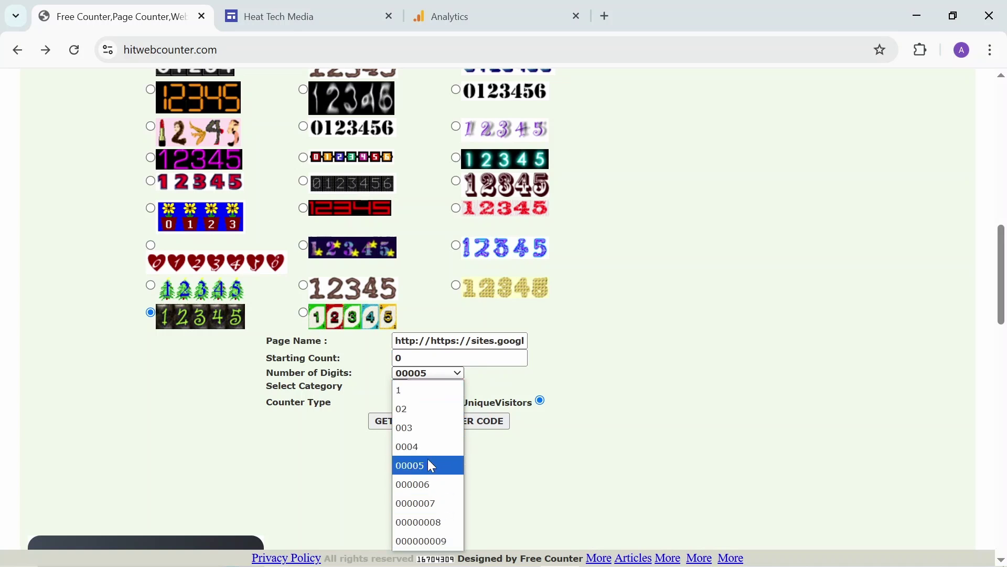
left_click(436, 485)
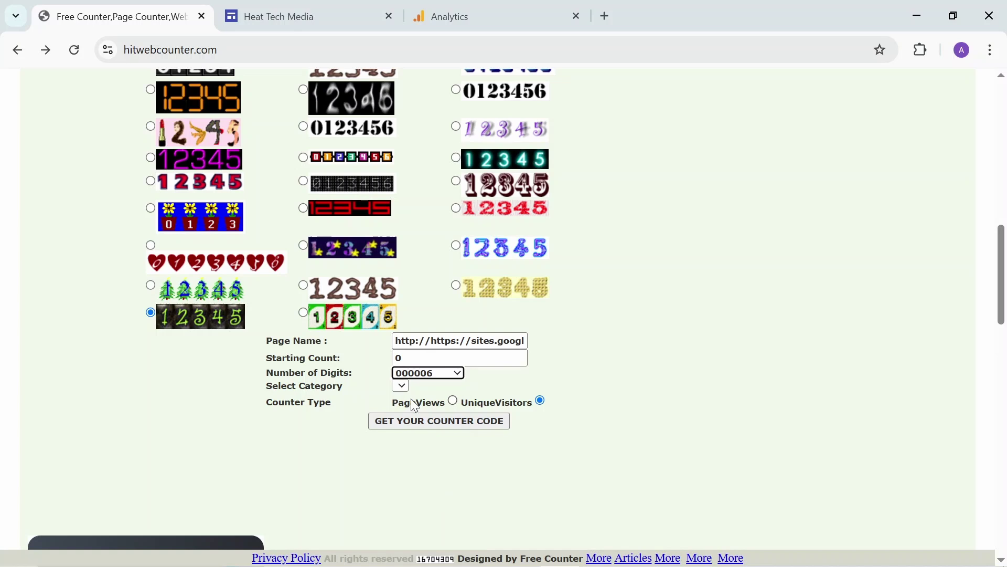
left_click(453, 402)
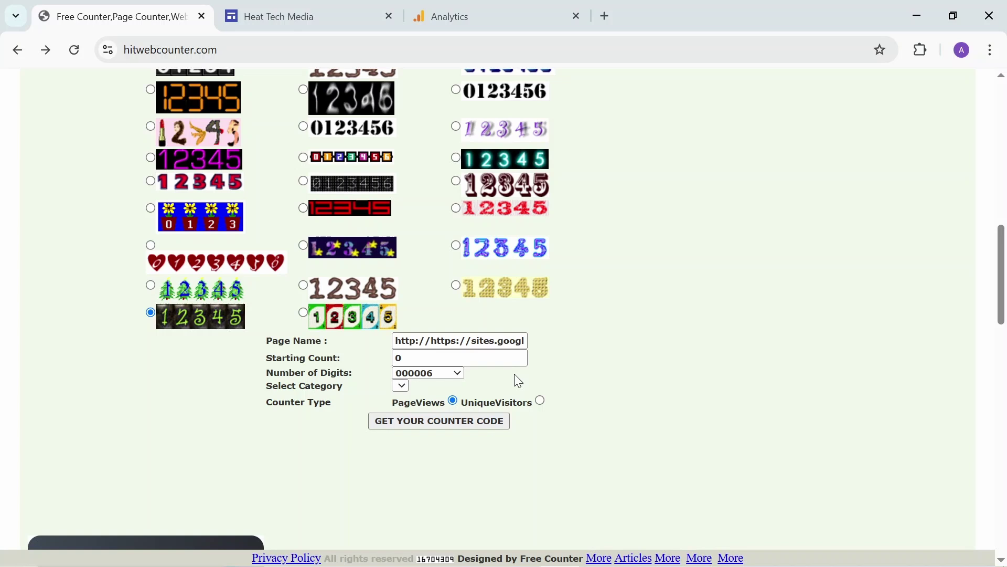
left_click(541, 401)
Step: Switch the counter back to PageViews, generate its HTML code, and select the snippet for copying
left_click(453, 399)
left_click(423, 421)
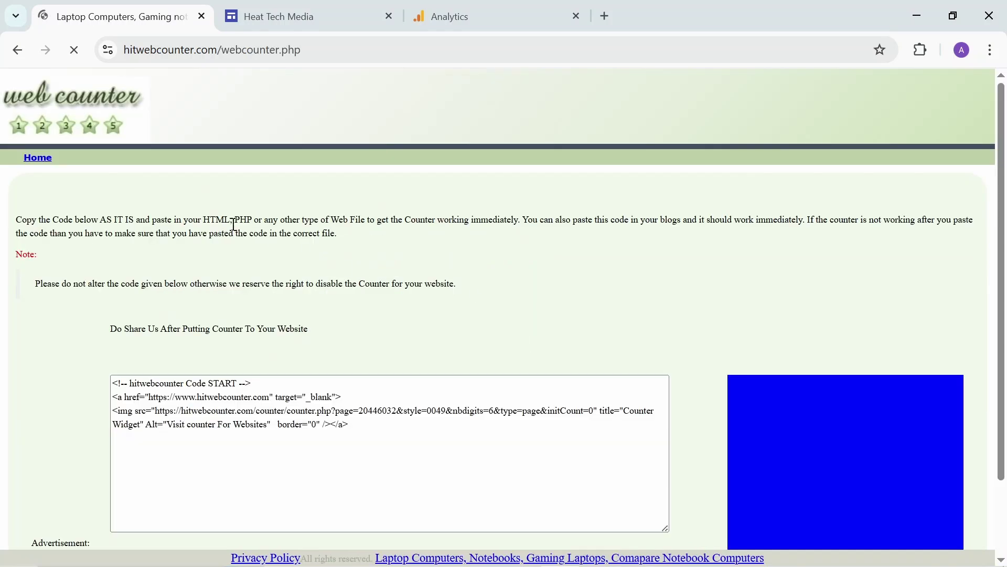
scroll(251, 267, "down", 2)
left_click_drag(353, 355, 99, 299)
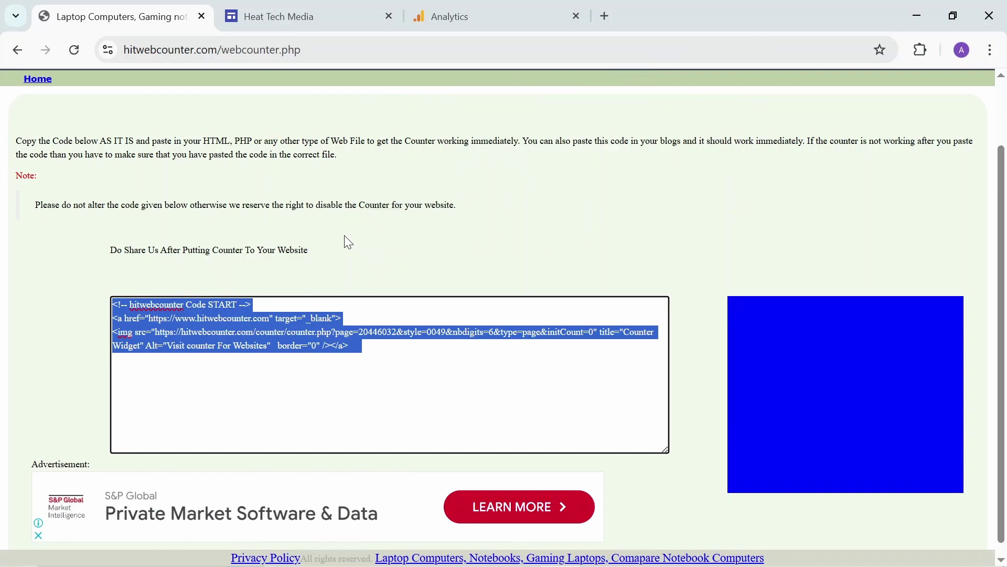
Step: Embed the pasted counter code on the Heat Tech Media Home page and shrink its box around the counter
left_click(322, 5)
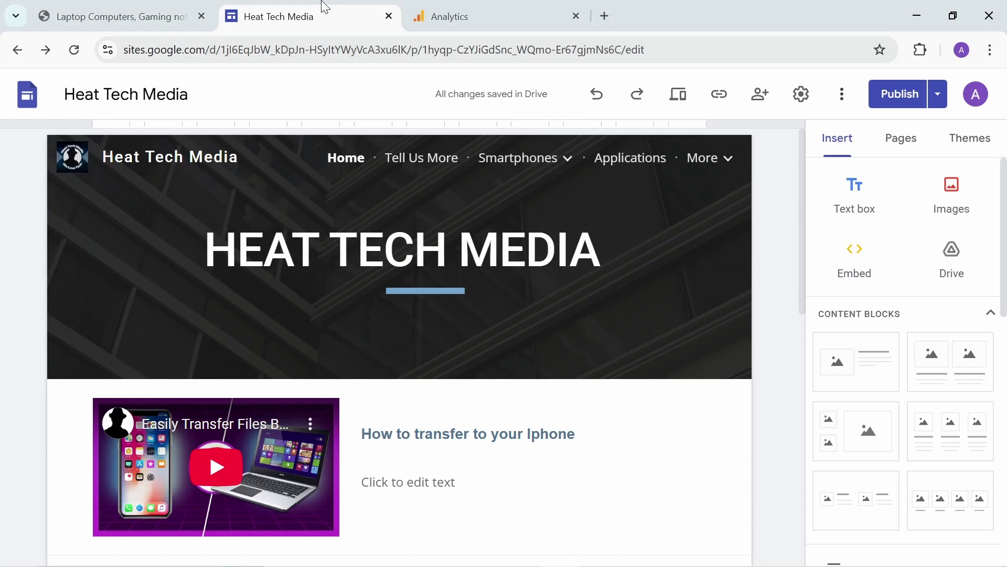
left_click(855, 260)
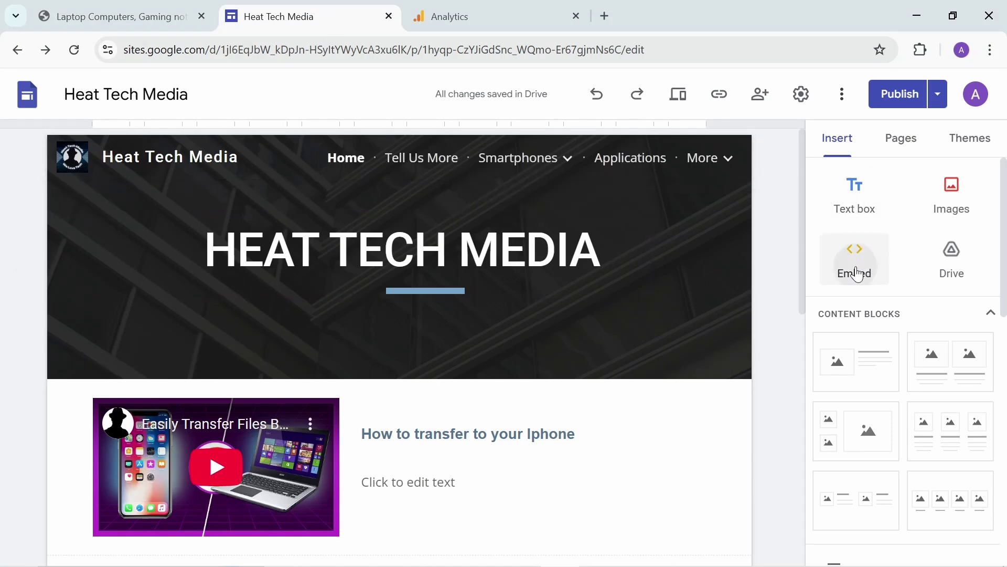
key("ctrl+v")
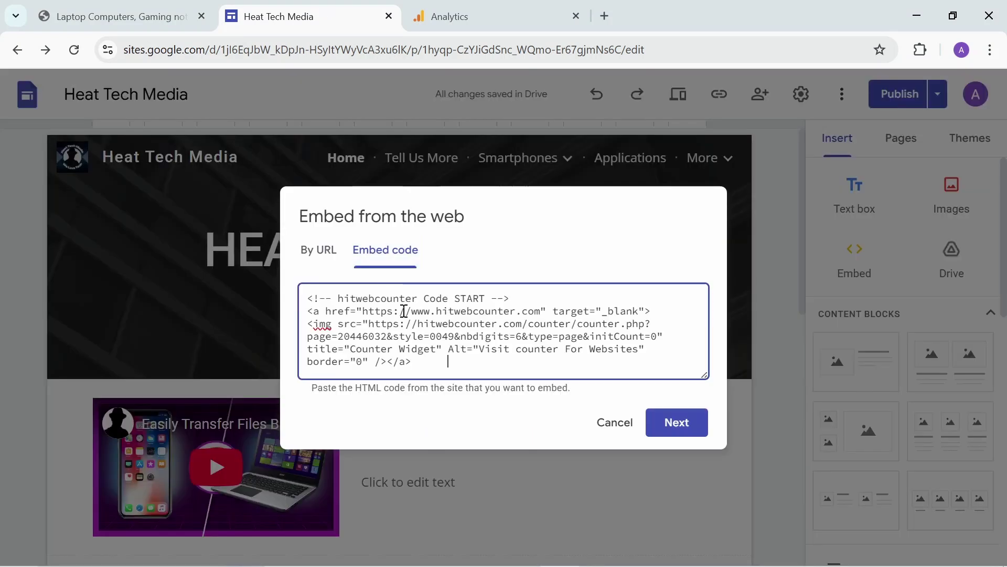
left_click(670, 428)
left_click(672, 492)
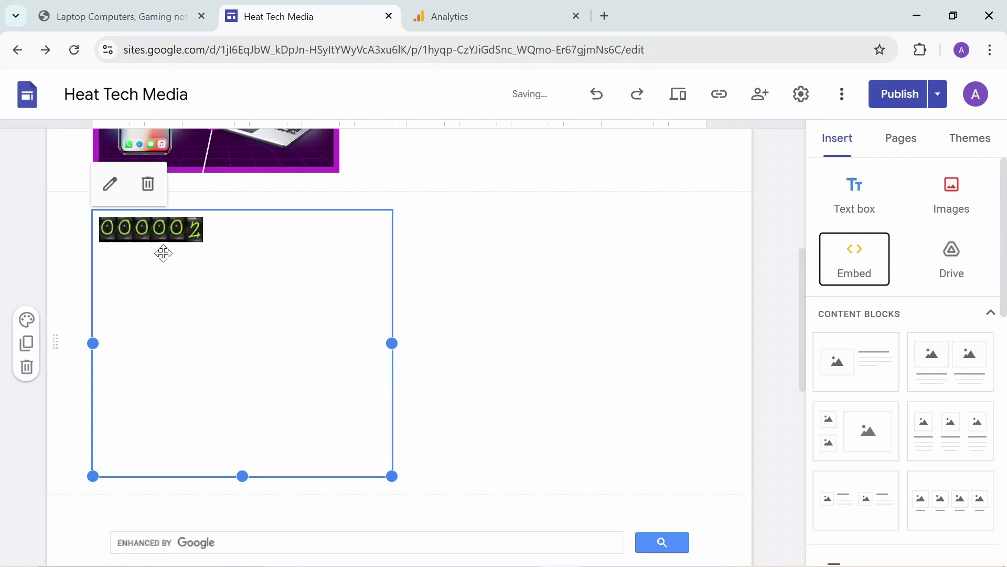
left_click_drag(243, 476, 254, 262)
left_click_drag(392, 234, 369, 366)
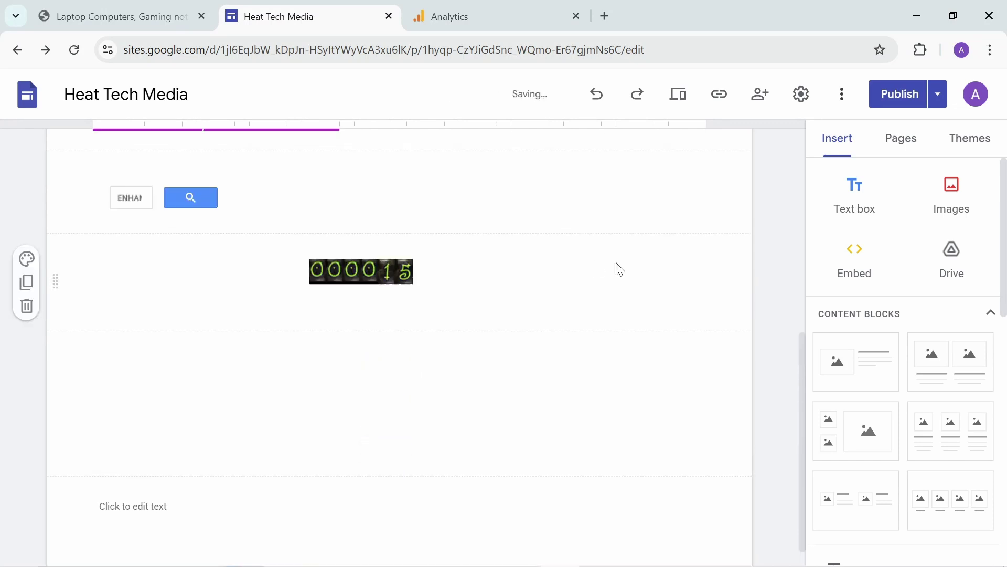
Step: Publish the site, view the live Home page counter, then go to Google Analytics
left_click(911, 96)
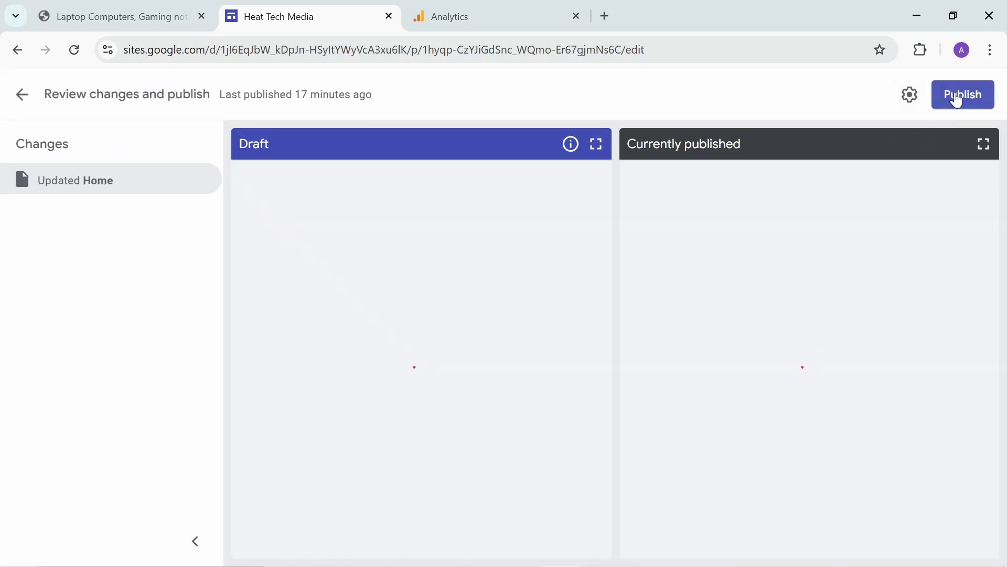
left_click(958, 99)
left_click(939, 94)
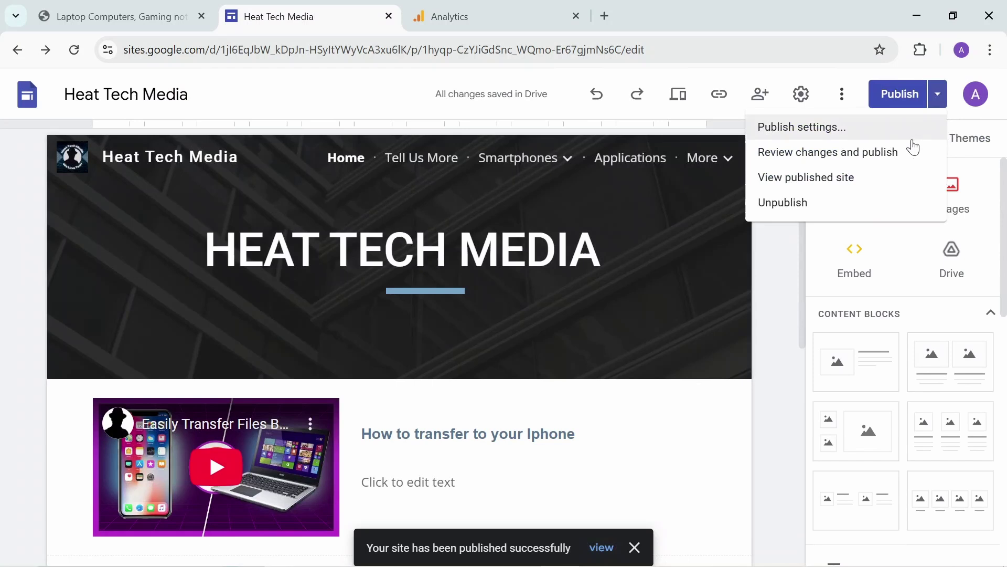
left_click(805, 175)
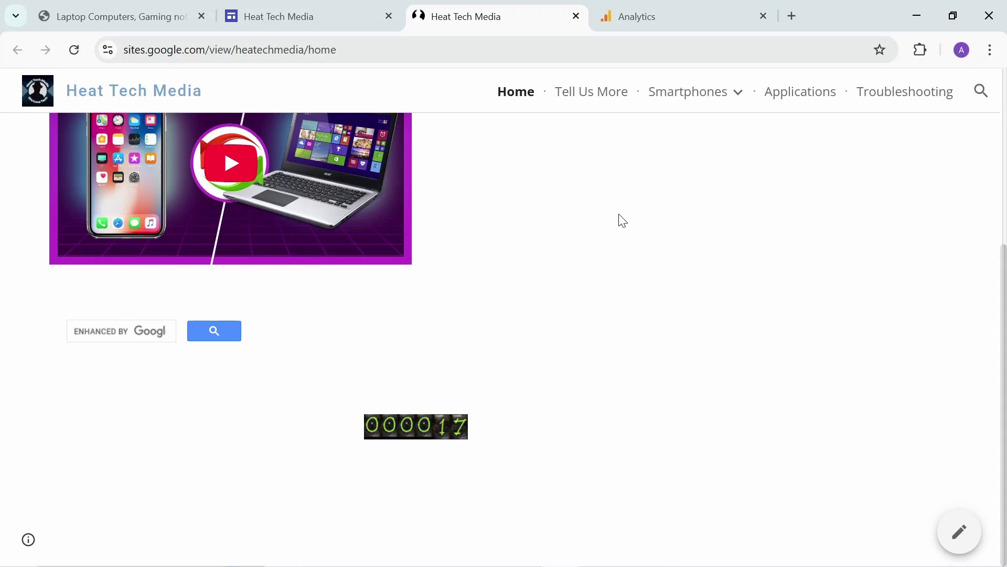
left_click(627, 16)
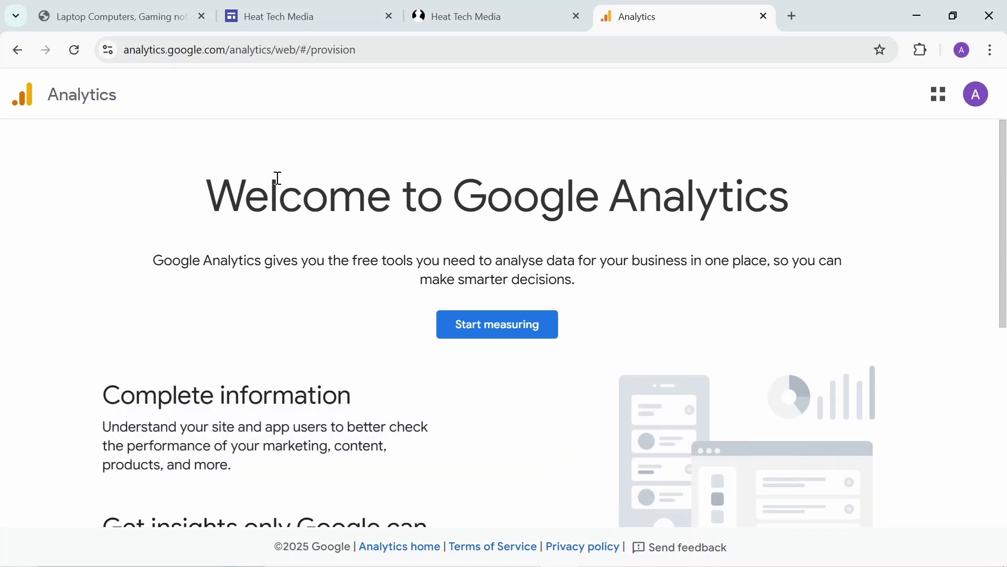
Step: Start measuring with a new Analytics account named 'Visitors Data'
left_click(454, 336)
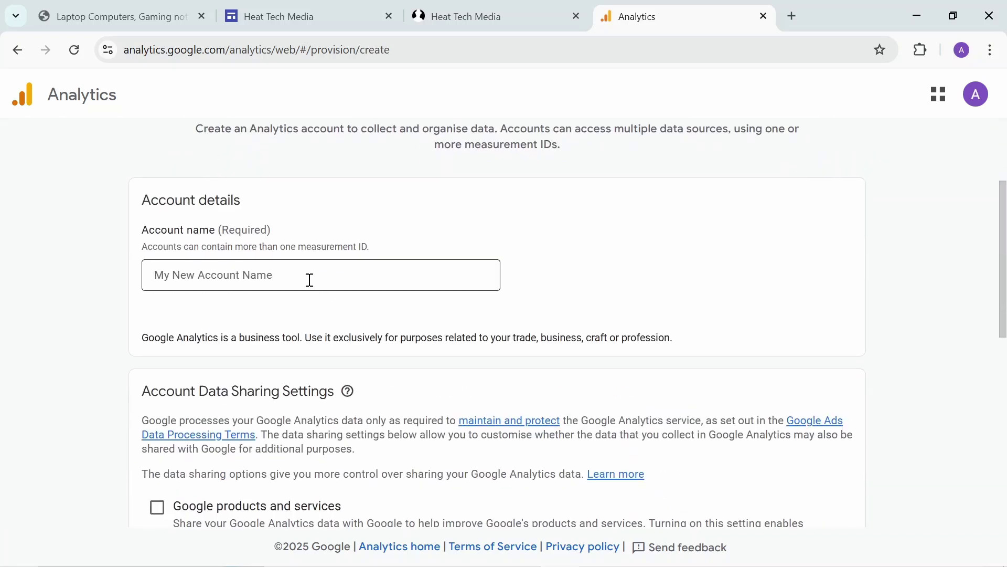
left_click(252, 279)
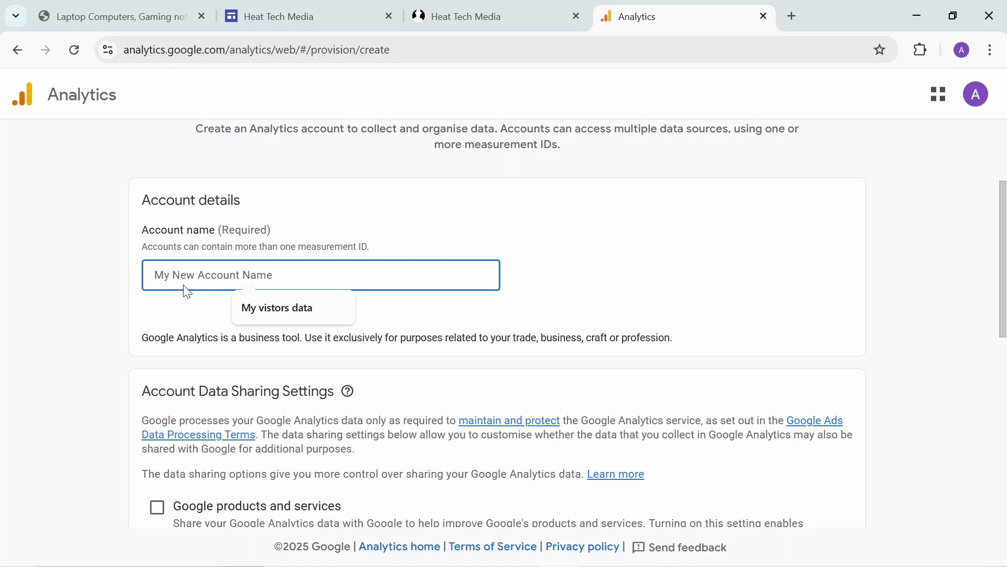
type("Visitors Data")
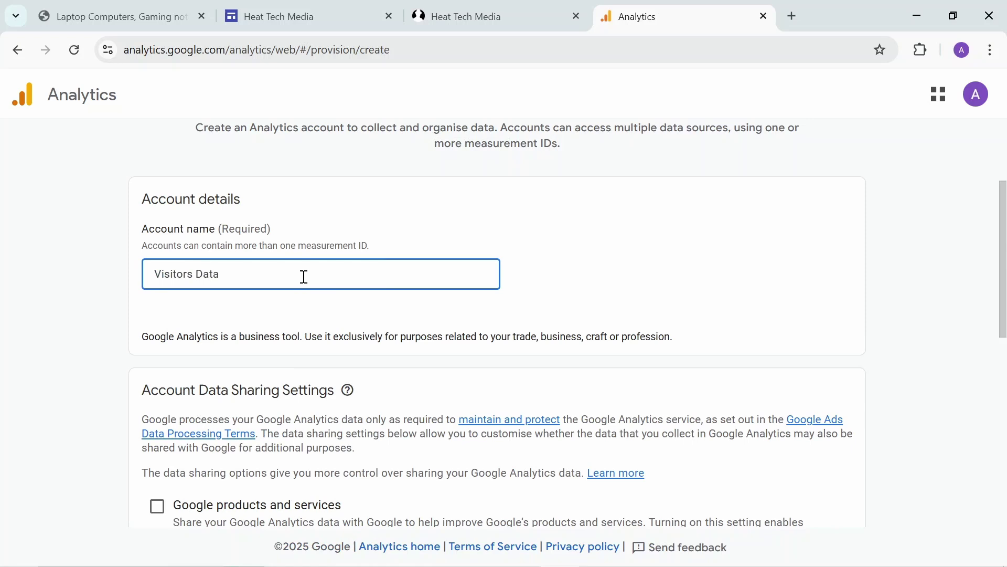
scroll(303, 276, "down", 9)
left_click(153, 496)
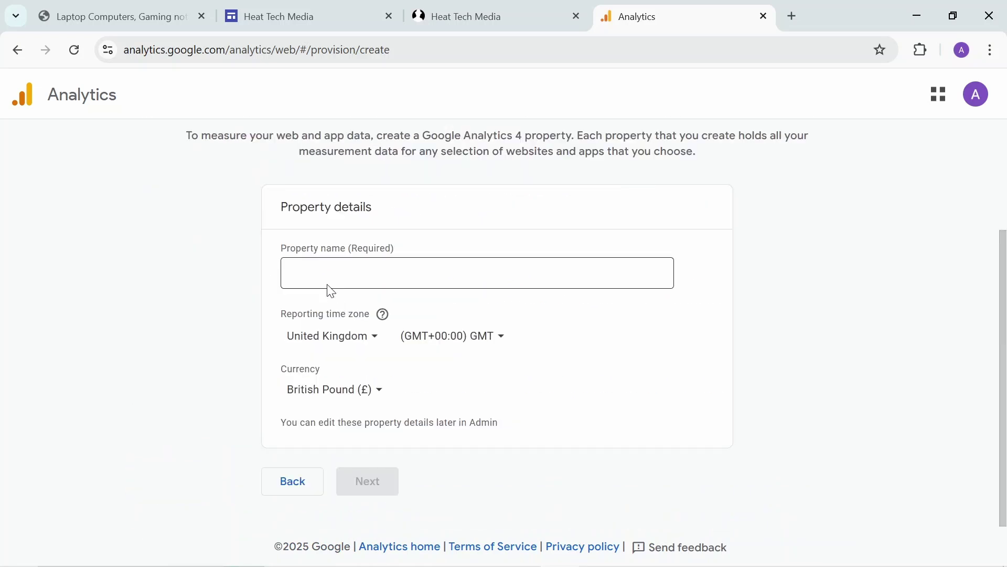
Step: Name the property 'Heat Tech Media Site' with industry Computers & Electronics and business size Small
left_click(331, 271)
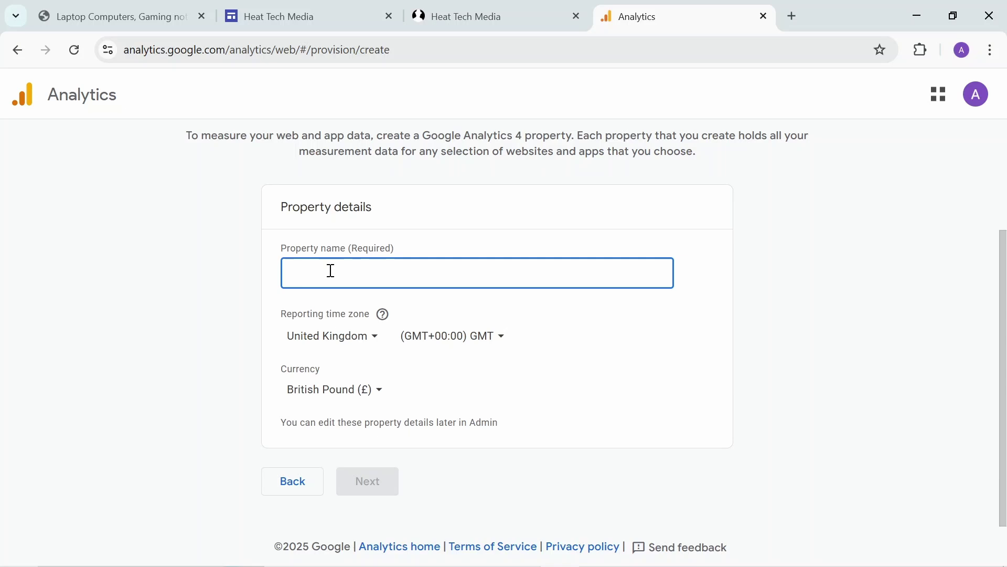
type("Heat Tech Media Site")
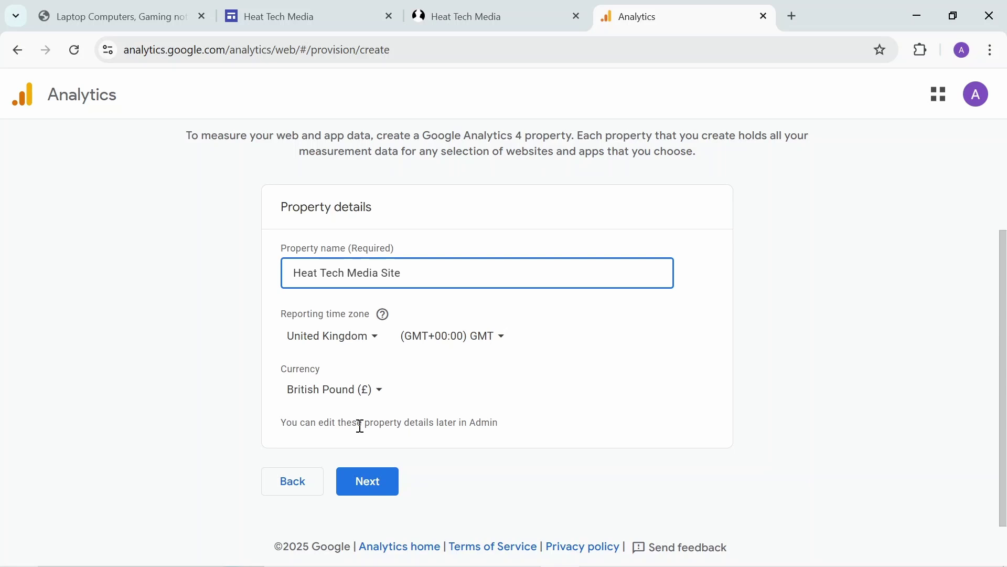
left_click(374, 483)
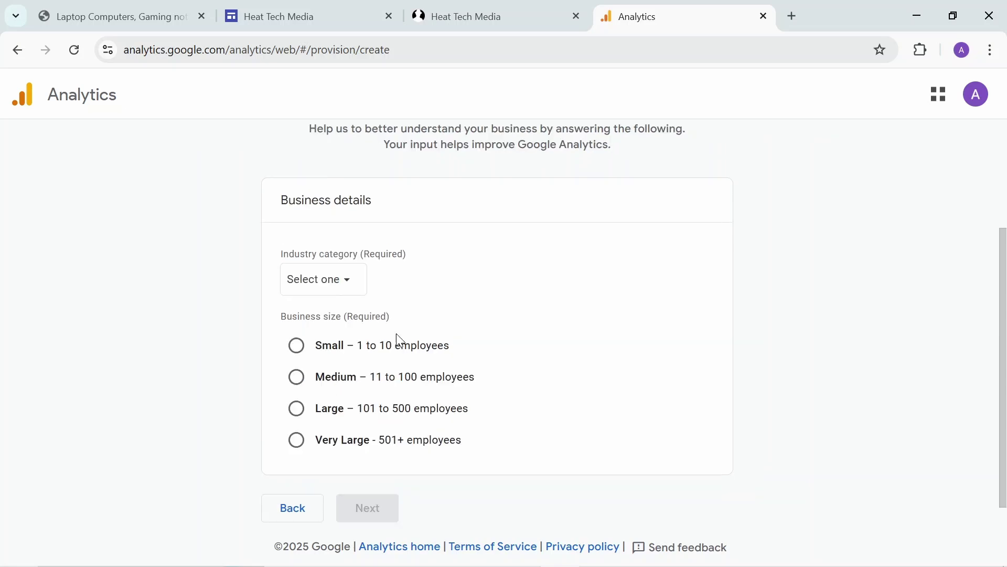
left_click(334, 275)
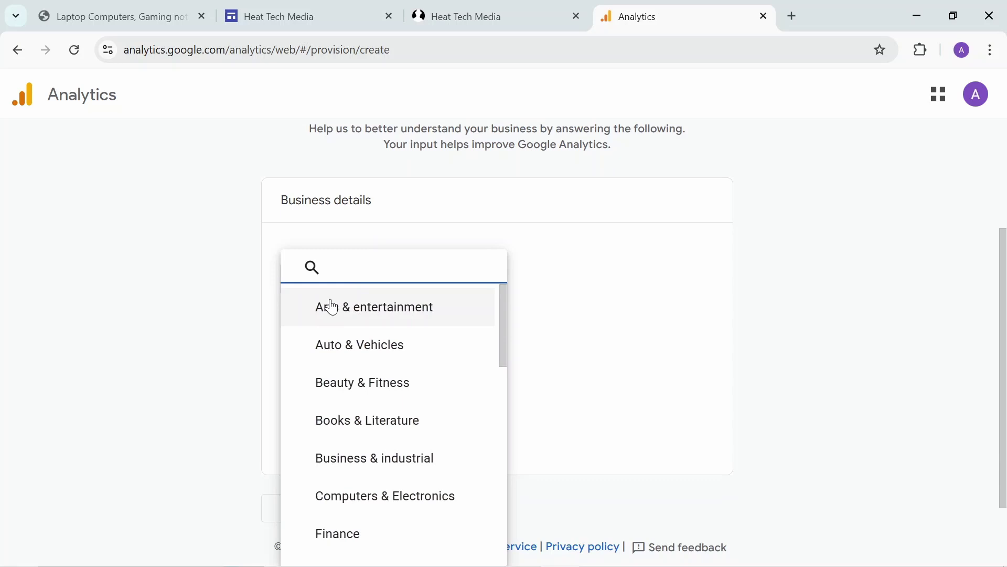
left_click(386, 496)
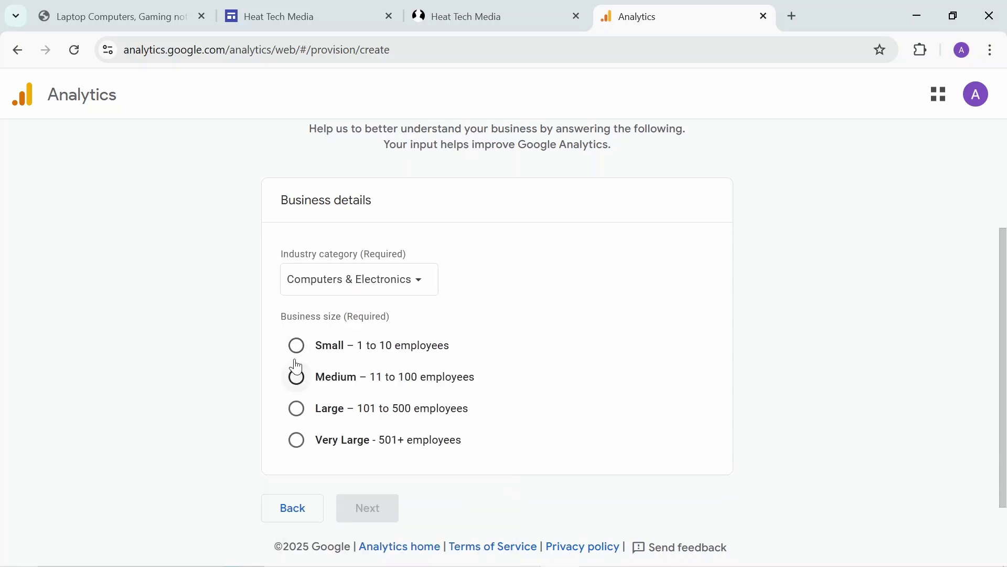
left_click(296, 345)
Step: Choose the 'View user engagement and retention' business objective
scroll(472, 367, "down", 1)
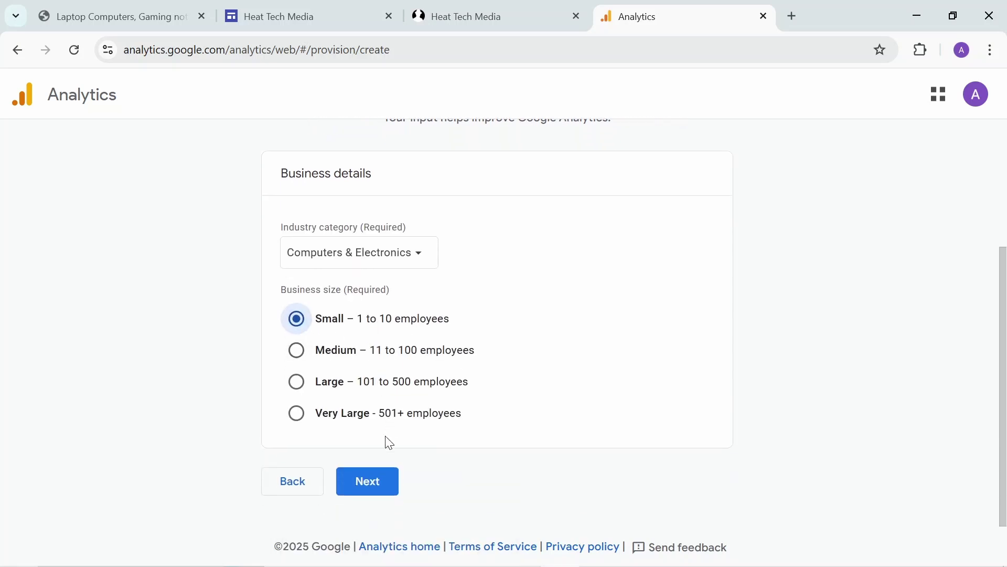
left_click(367, 481)
scroll(527, 360, "down", 4)
scroll(529, 360, "up", 1)
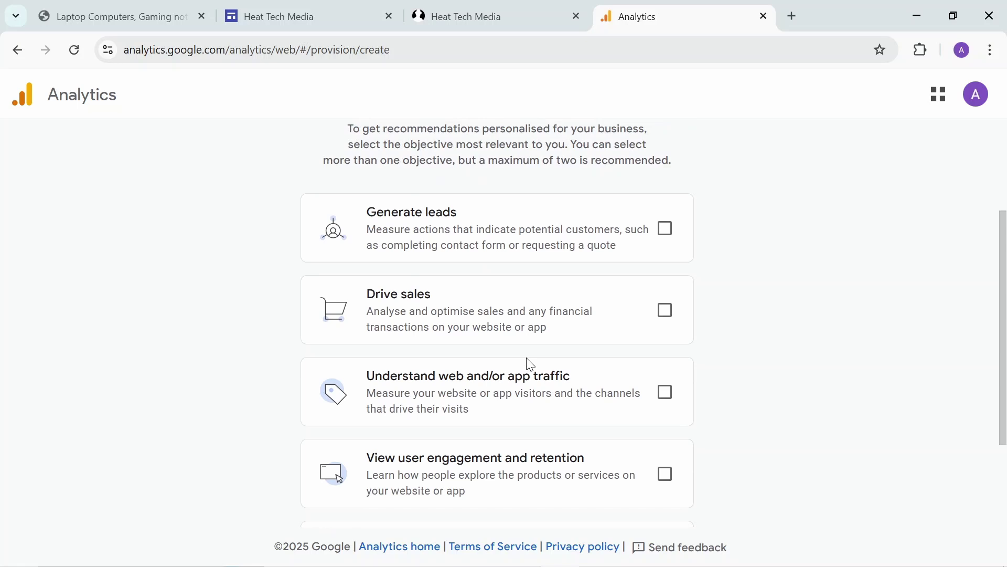
scroll(527, 378, "down", 2)
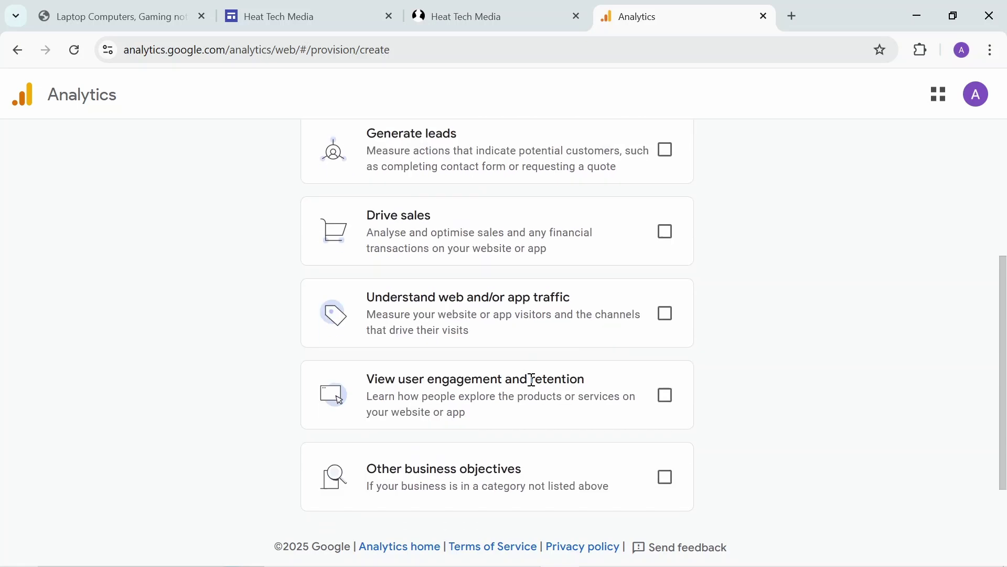
scroll(540, 388, "down", 1)
left_click(662, 340)
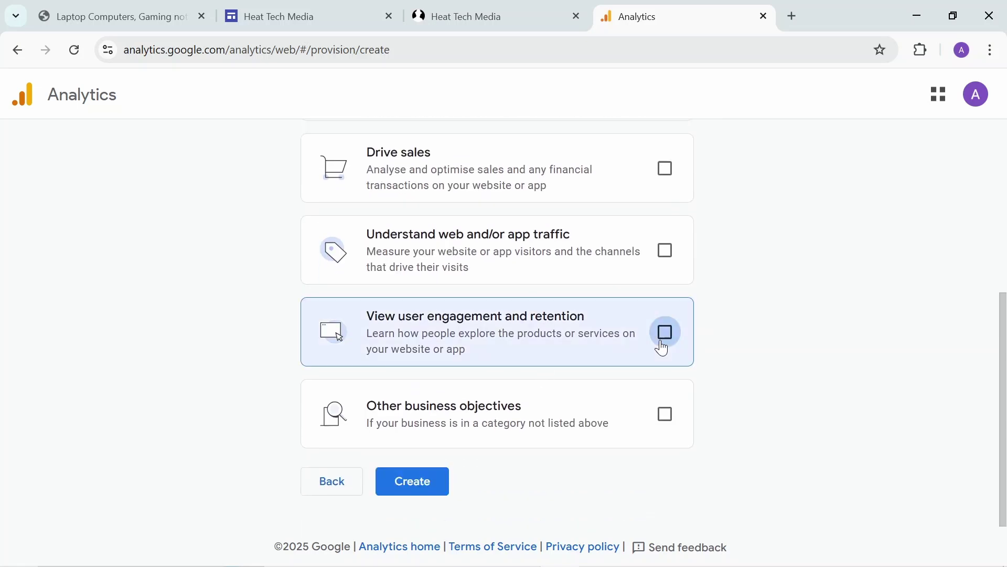
Step: Create the property, tick the GDPR data processing terms, and accept the terms of service
left_click(433, 481)
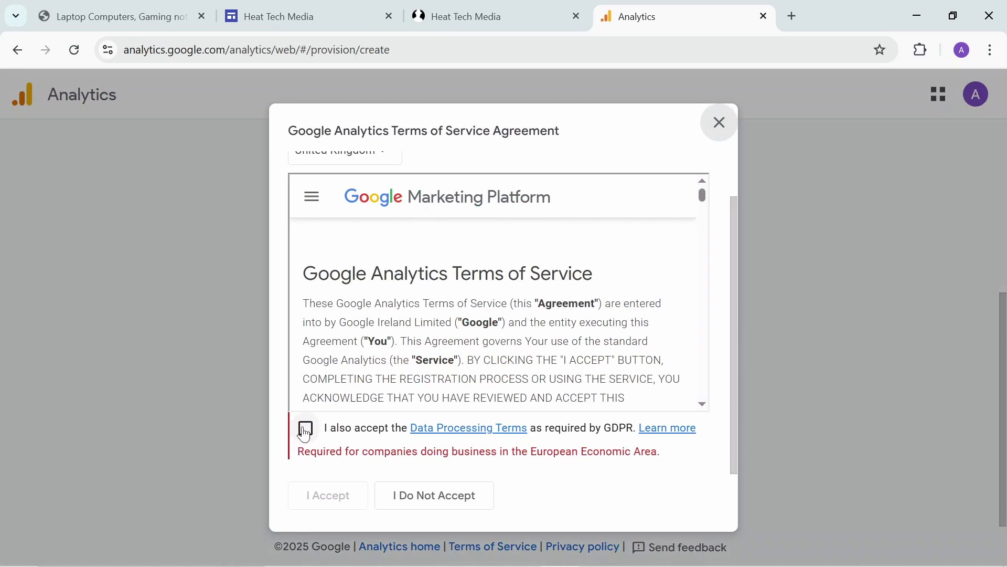
left_click(306, 429)
left_click(321, 501)
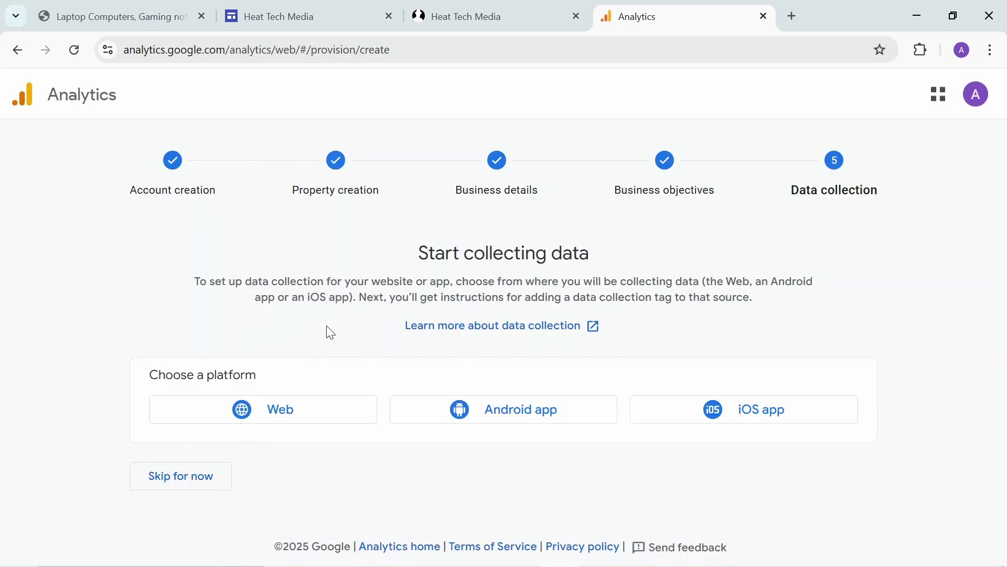
Step: Choose a Web data stream and paste the Google Sites page URL as the website URL
left_click(285, 418)
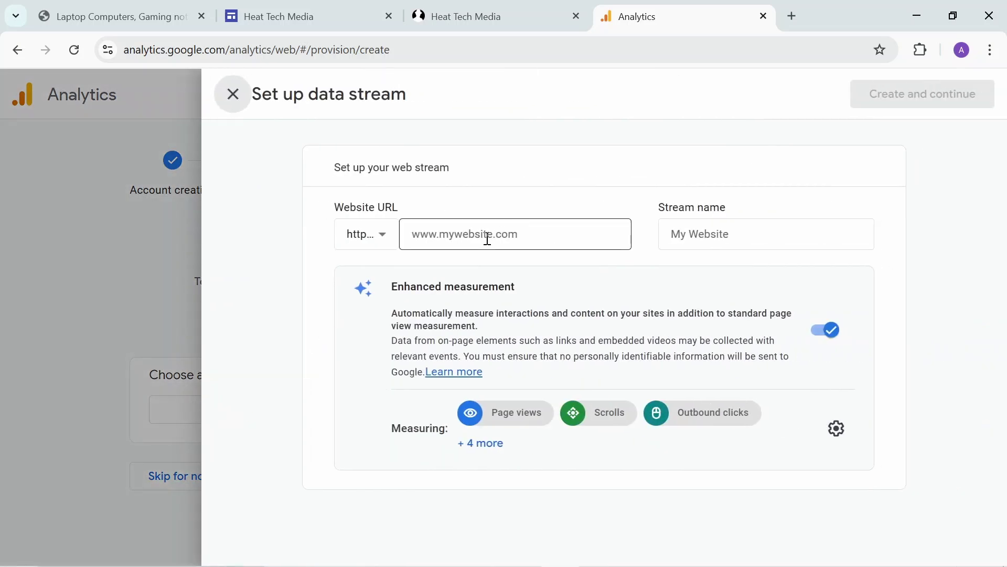
left_click(305, 16)
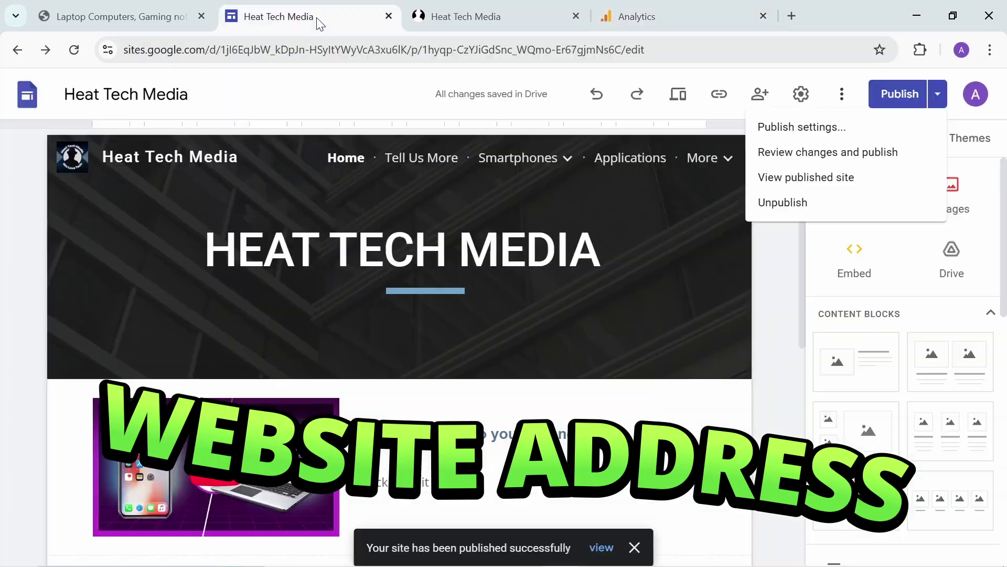
left_click(682, 51)
key("ctrl+c")
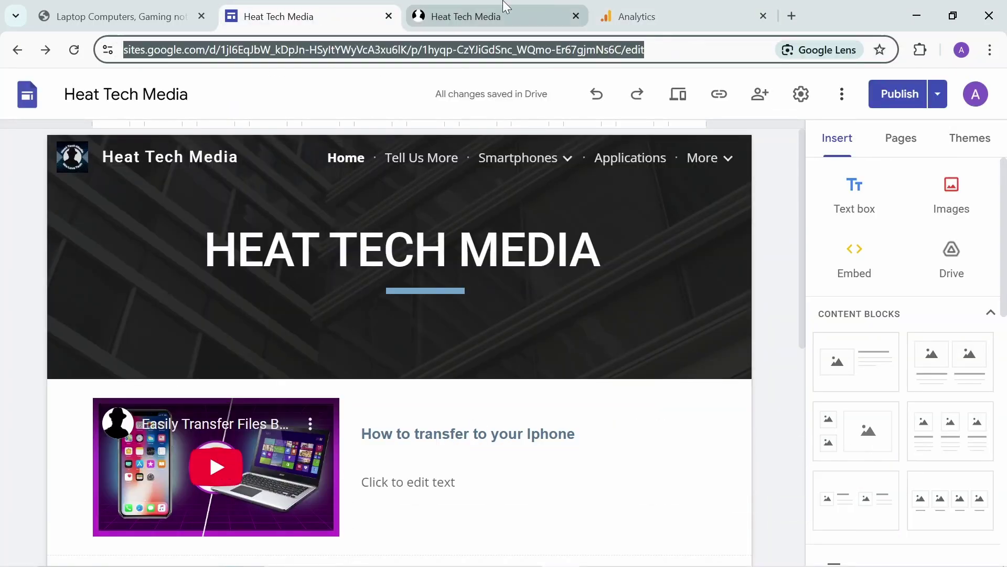
left_click(636, 7)
left_click(449, 242)
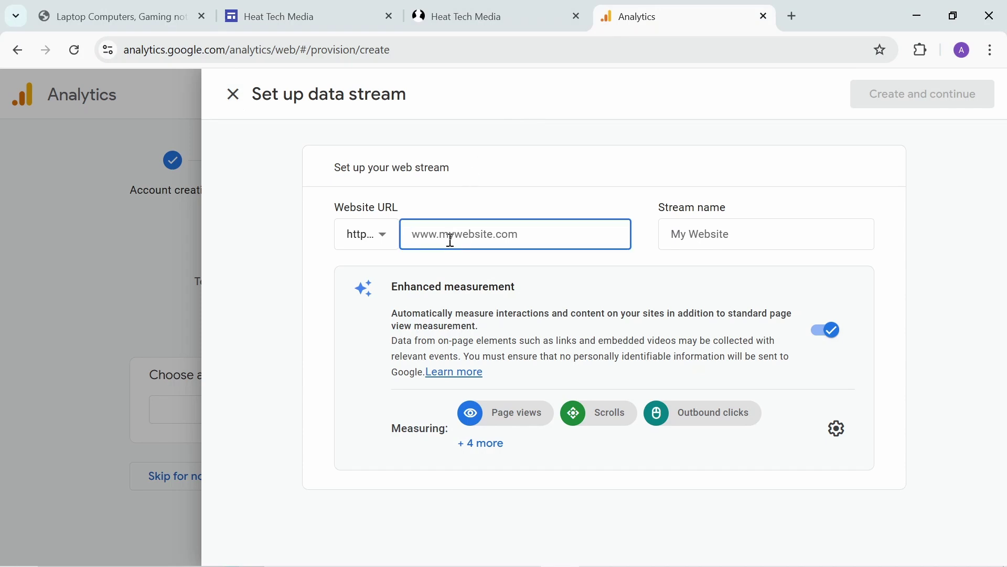
key("ctrl+v")
Step: Name the stream 'My Tech Site', create it, and dismiss the Google tag instructions
left_click(734, 244)
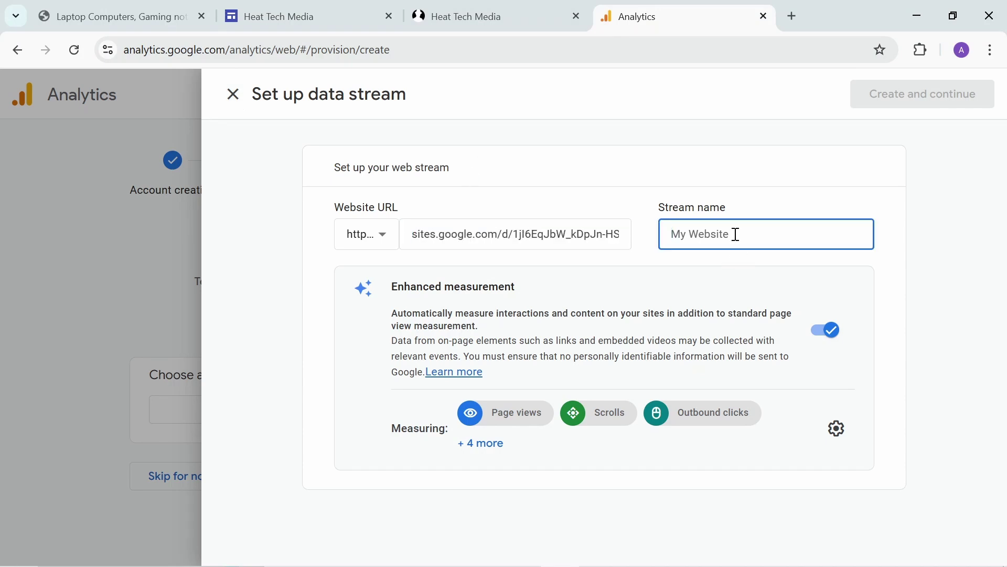
type("HE")
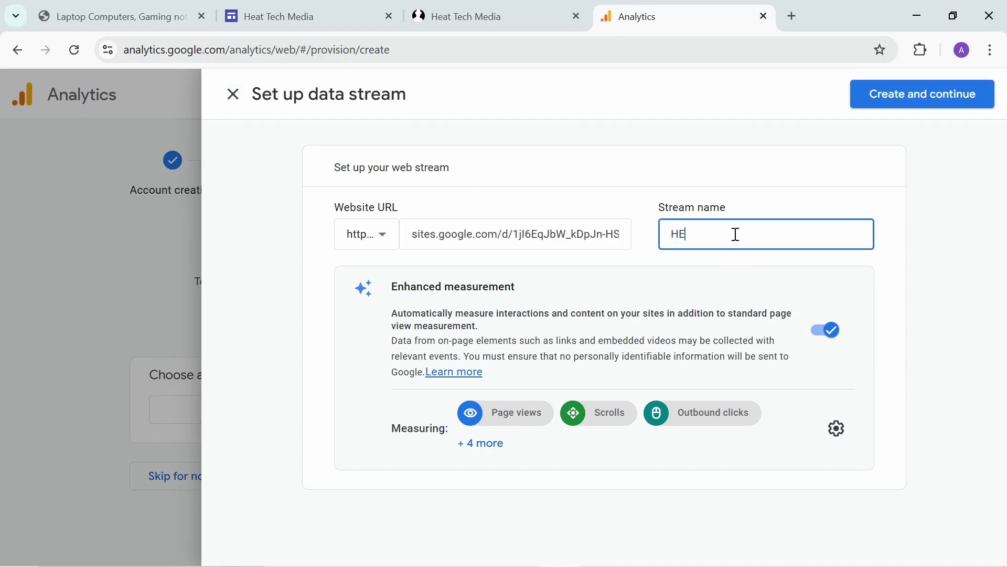
key("BackSpace")
key("BackSpace")
type("My Tech Site")
left_click(913, 105)
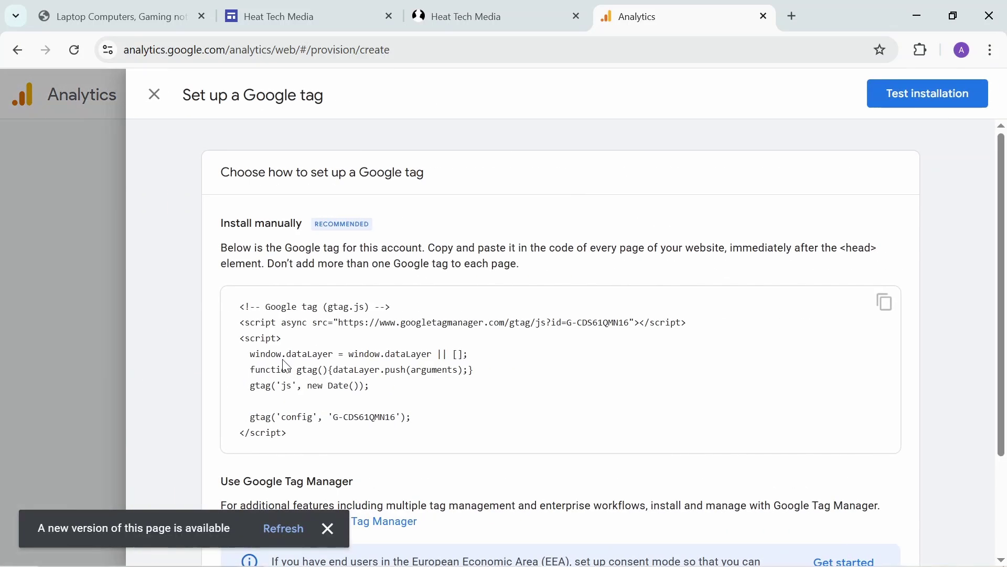
key("Escape")
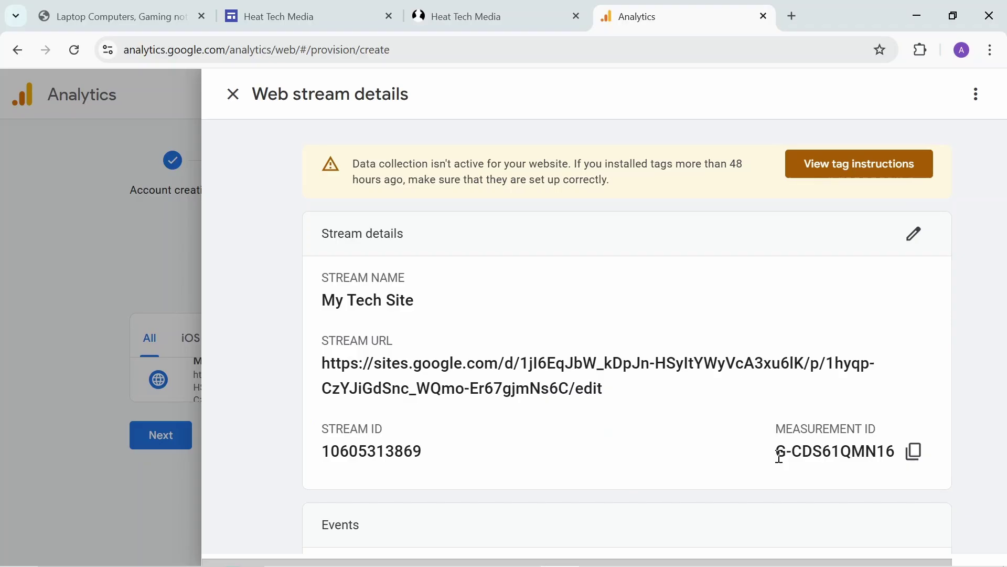
Step: Copy measurement ID G-CDS61QMN16 into the site's Analytics settings, replacing the old ID
left_click(913, 459)
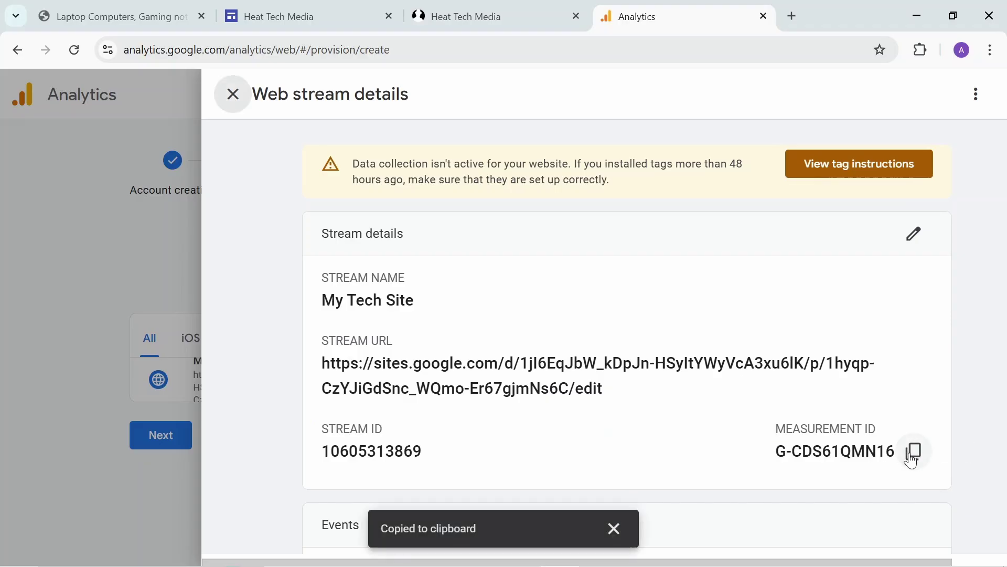
left_click(304, 13)
left_click(801, 94)
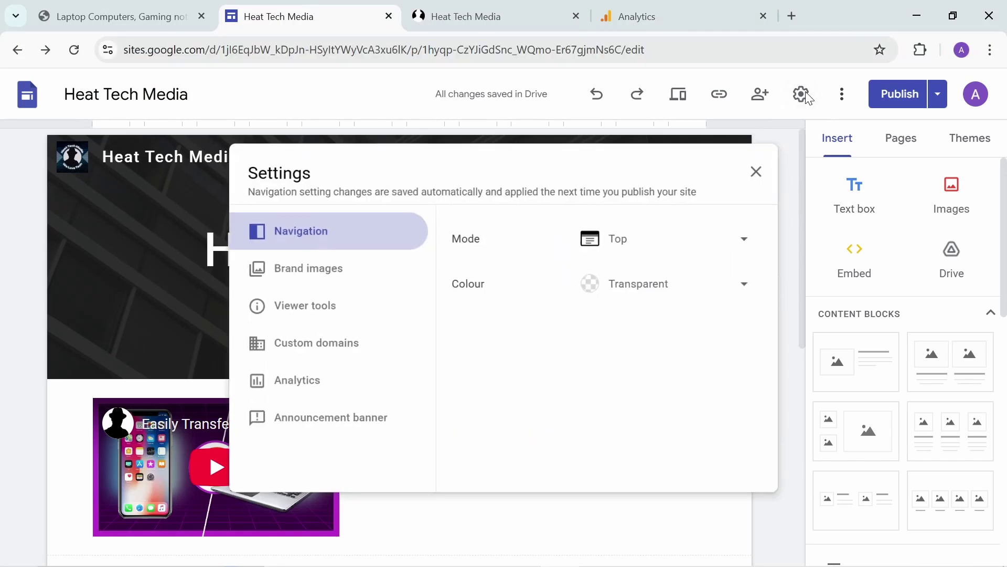
left_click(284, 385)
triple_click(614, 293)
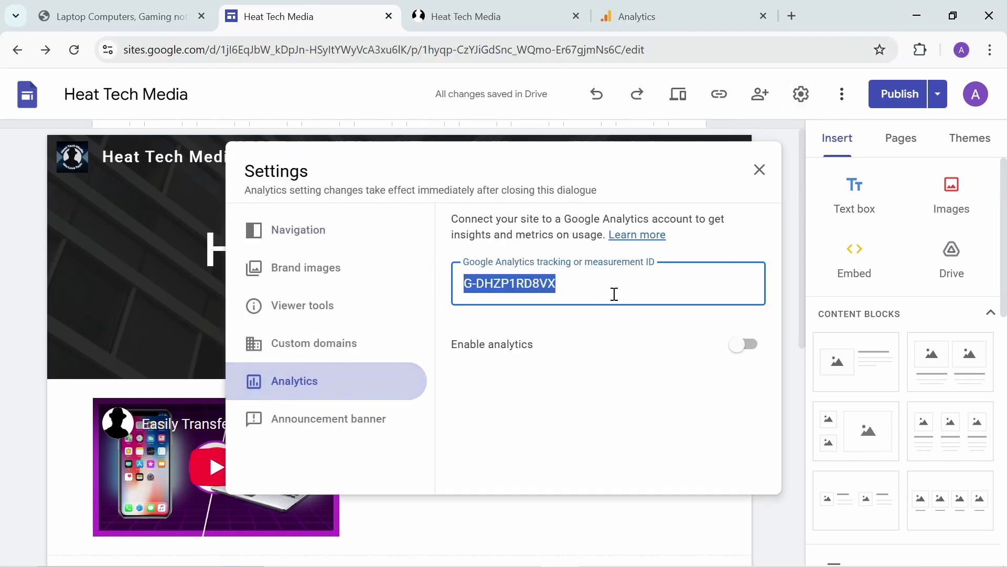
key("ctrl+v")
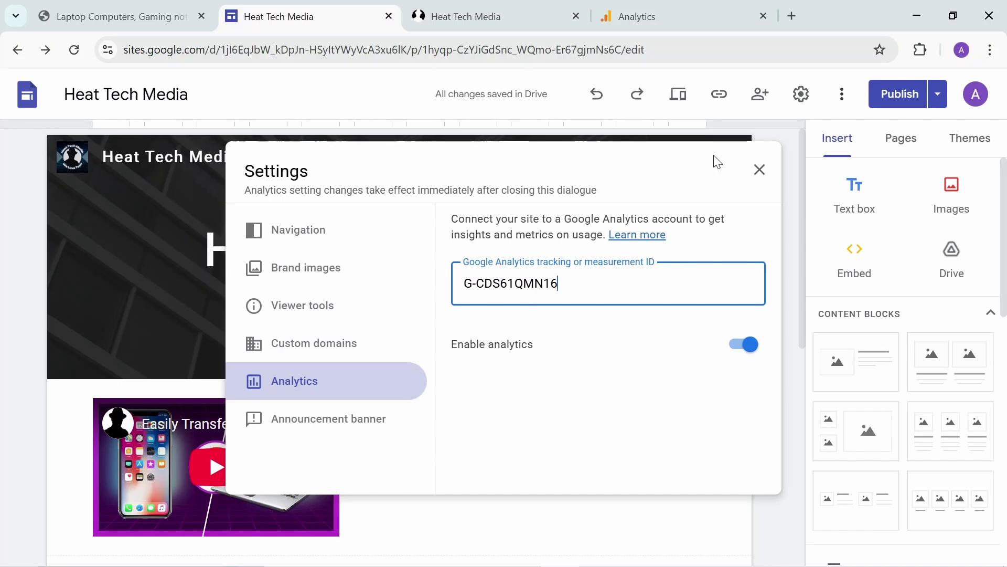
left_click(759, 170)
Step: Close the web stream details and continue to Analytics Home, showing 1 active user
left_click(637, 16)
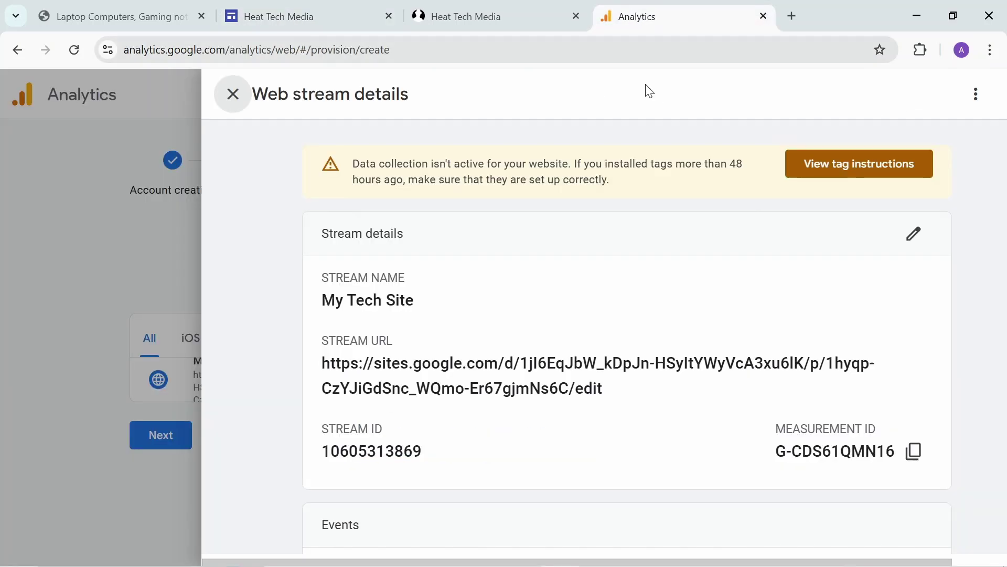
left_click(239, 98)
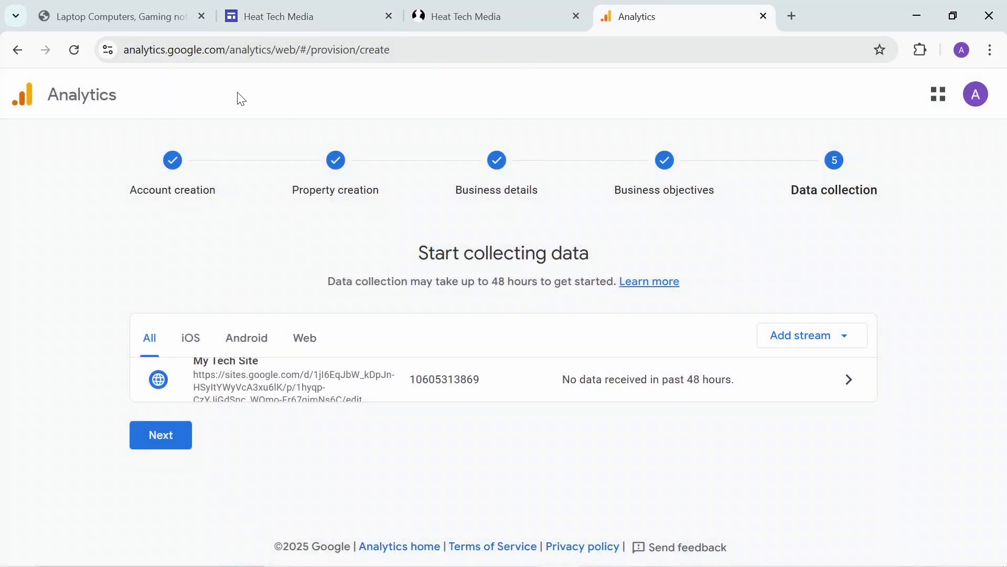
left_click(162, 445)
scroll(324, 362, "down", 3)
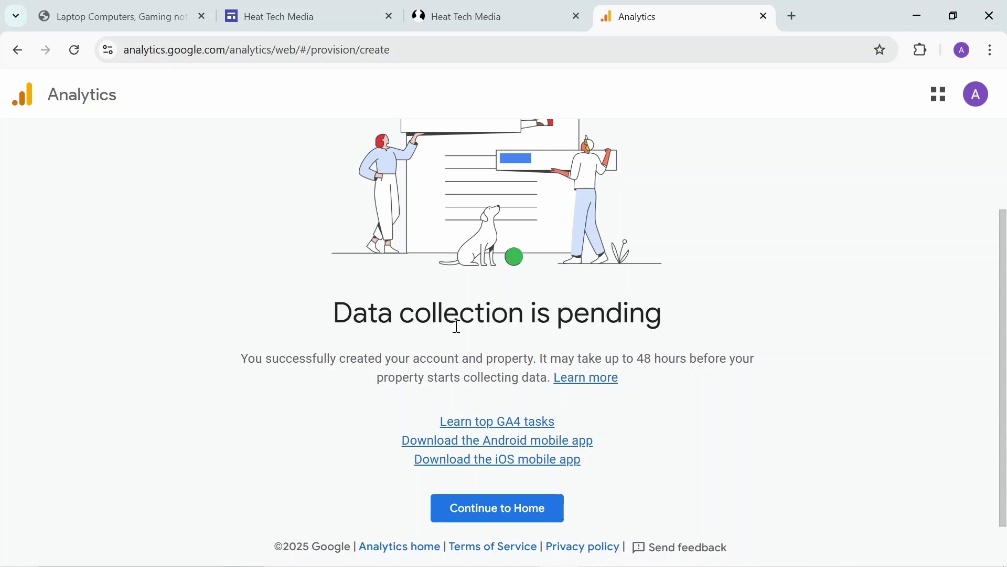
scroll(362, 304, "up", 2)
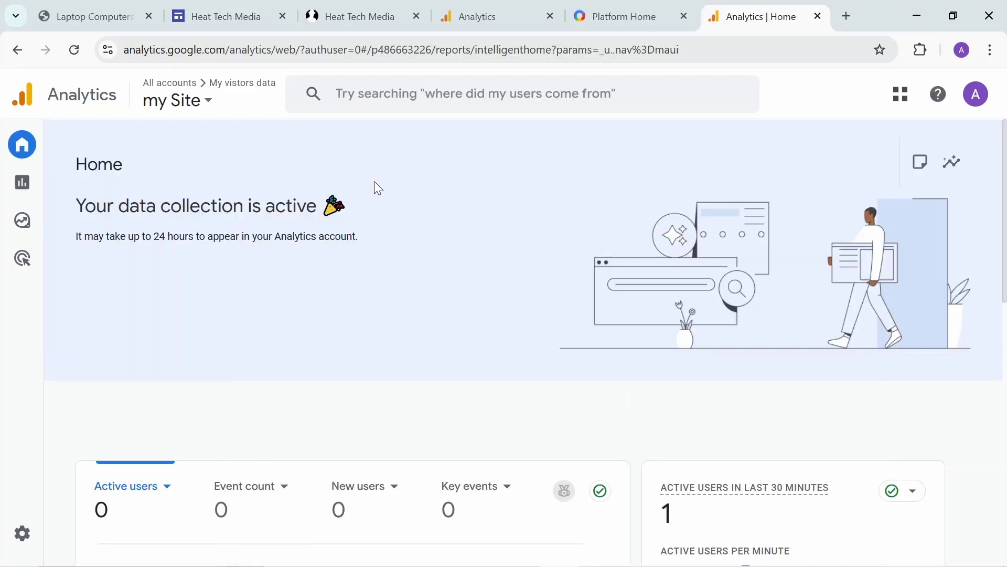
Step: Show Key events in the overview chart and break recent users down by First user medium
scroll(441, 249, "down", 5)
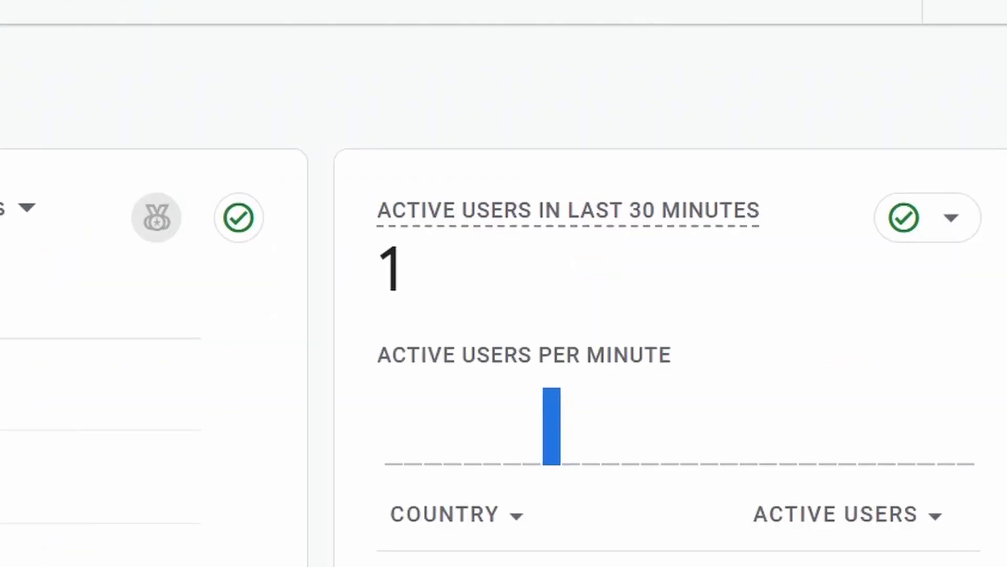
left_click(28, 231)
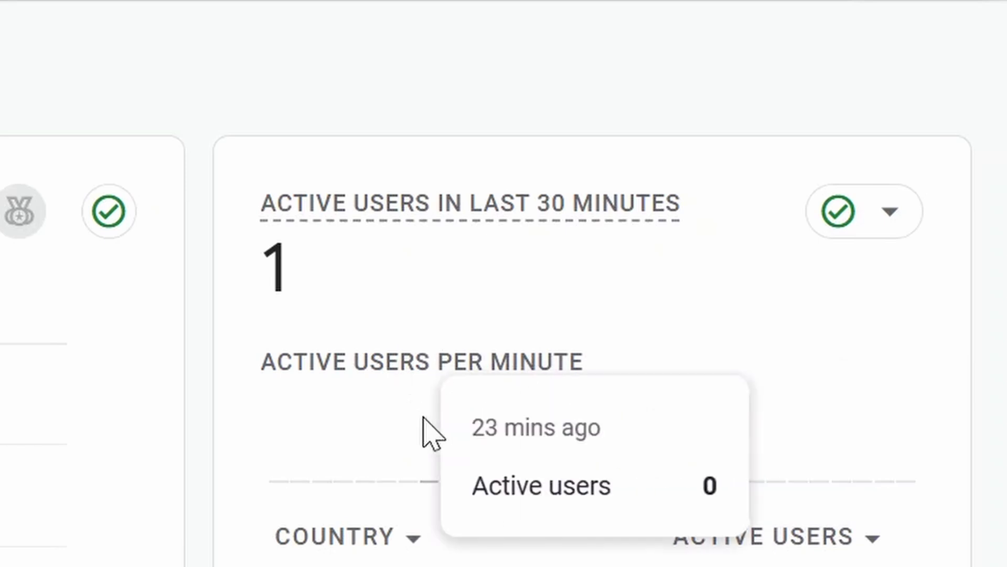
left_click(367, 519)
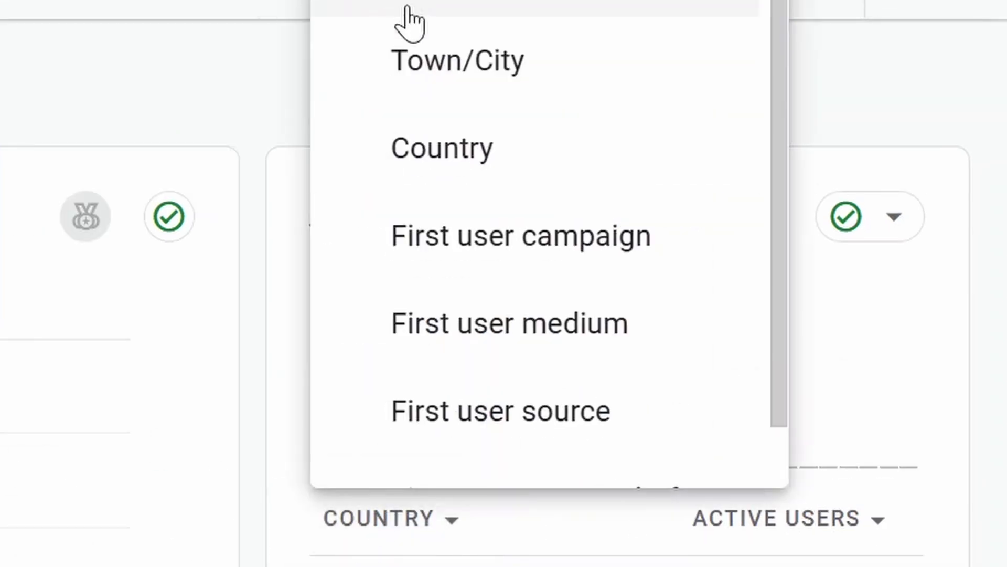
scroll(461, 308, "down", 1)
left_click(465, 276)
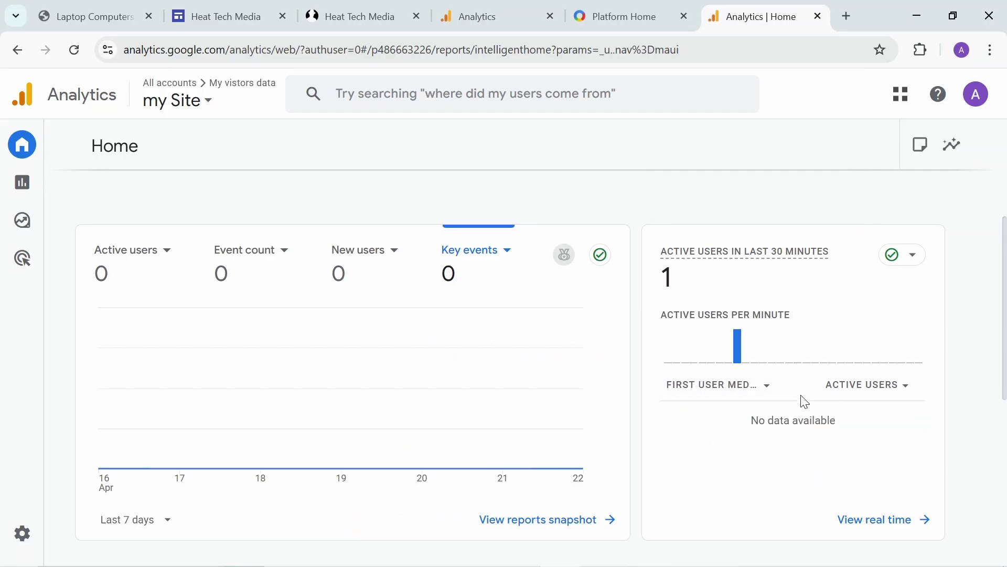
left_click(494, 519)
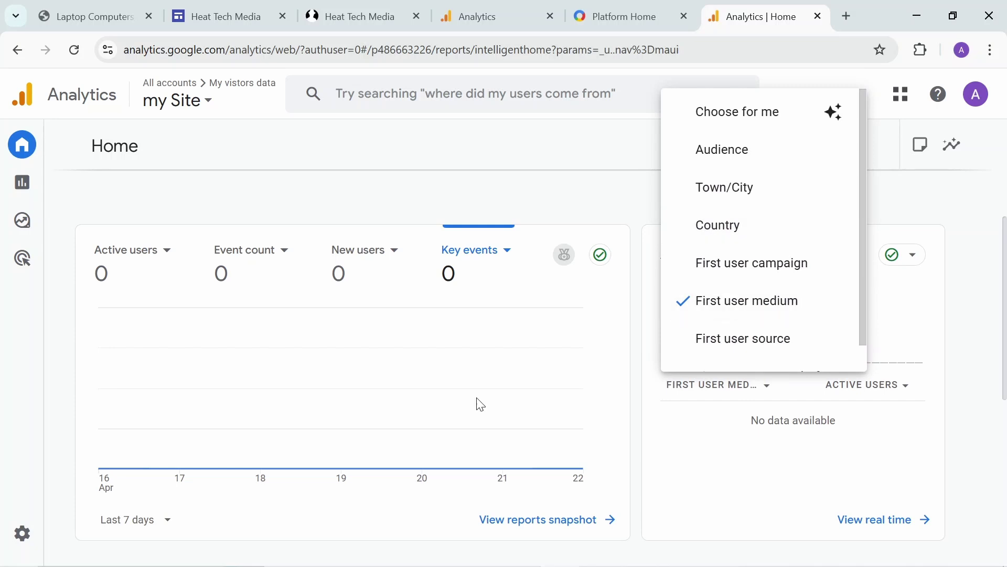
scroll(439, 353, "down", 8)
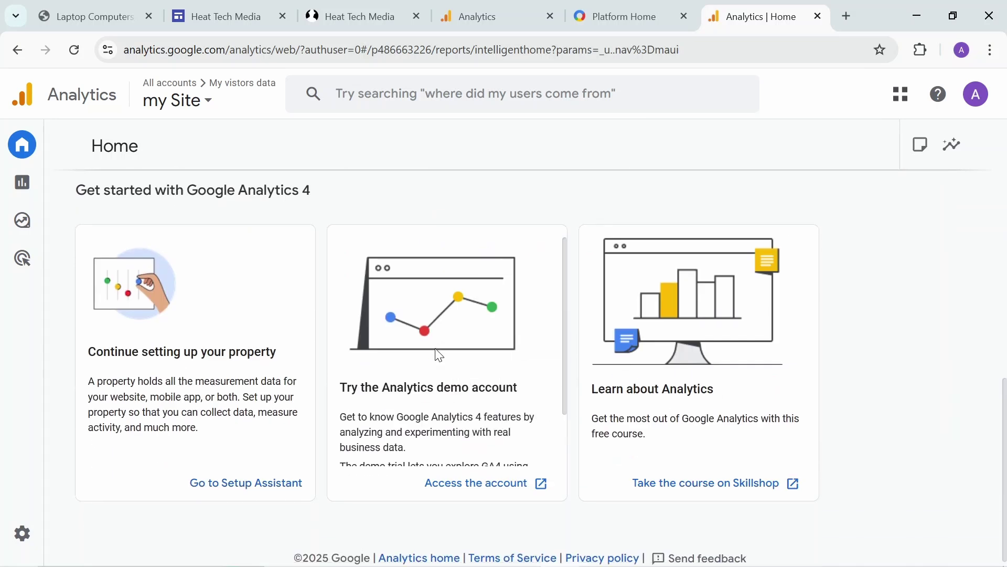
scroll(440, 355, "down", 2)
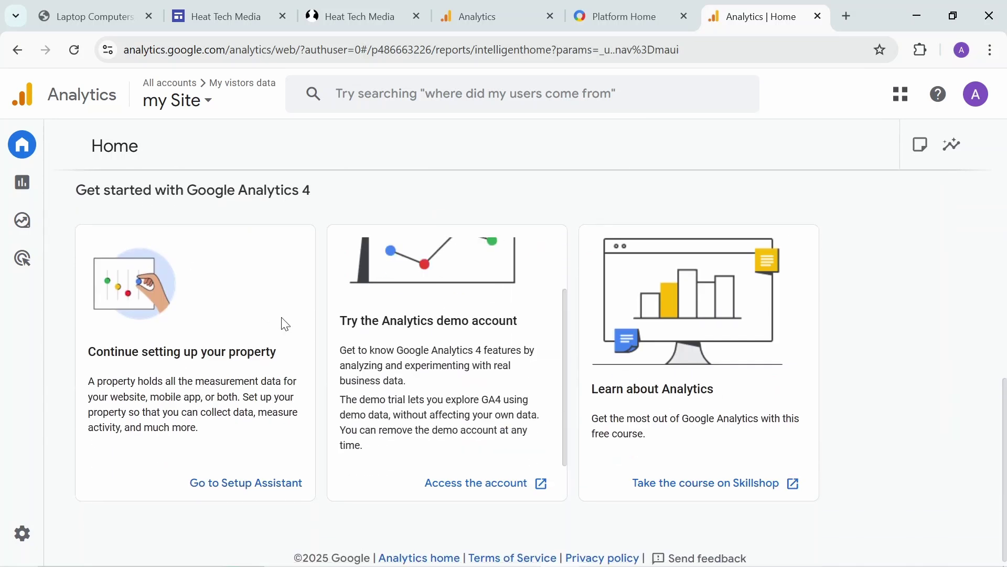